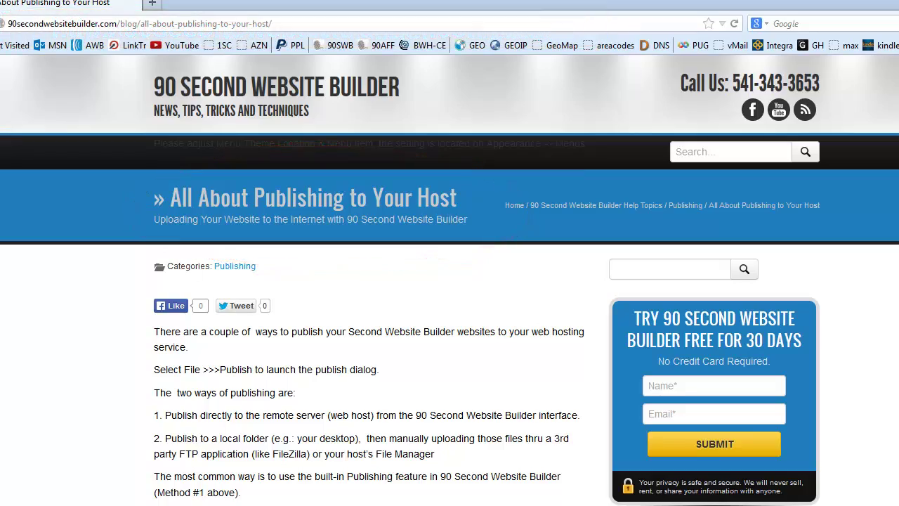
# Scroll the article down to Troubleshooting Publishing Issues item 5, the winsock FTP Engine tip for Windows 8.1.
pyautogui.scroll(-20, 449, 281)
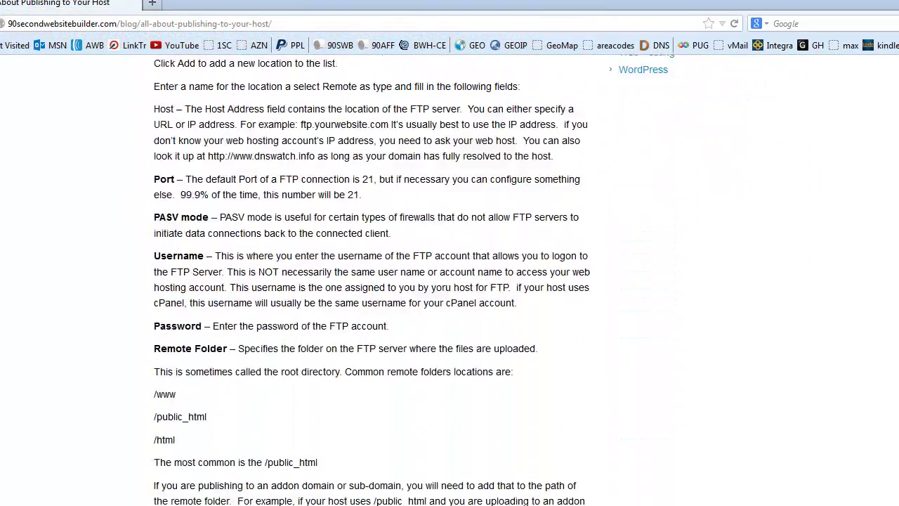
pyautogui.scroll(-14, 372, 281)
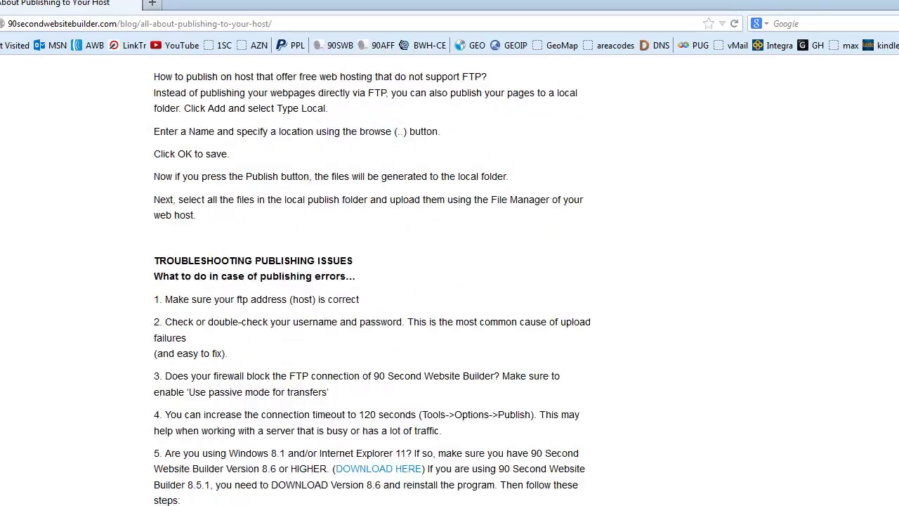
pyautogui.scroll(-5, 373, 281)
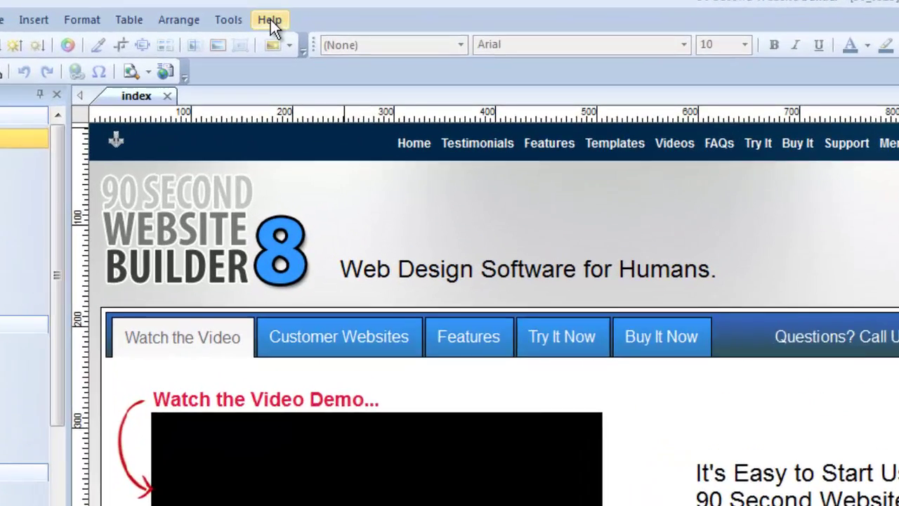
# Open Help > About to see that the installed version is 8.5.1.
pyautogui.click(286, 19)
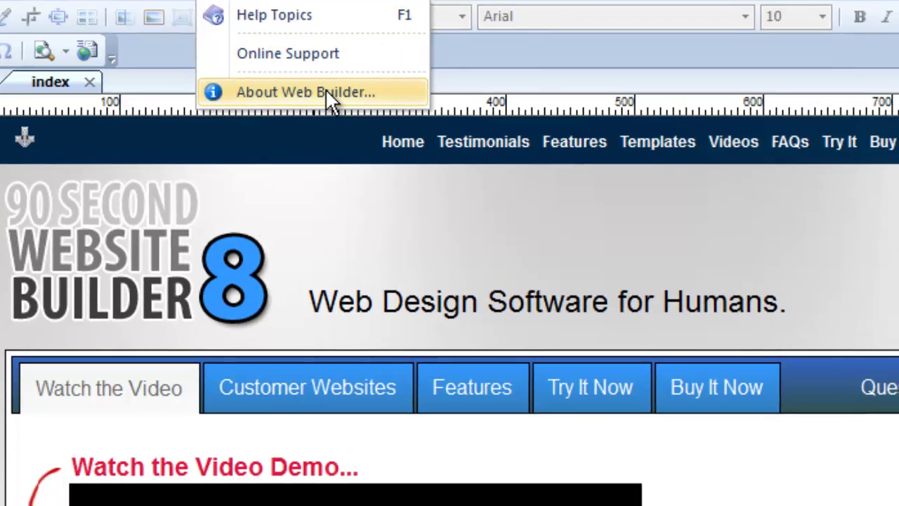
pyautogui.click(361, 129)
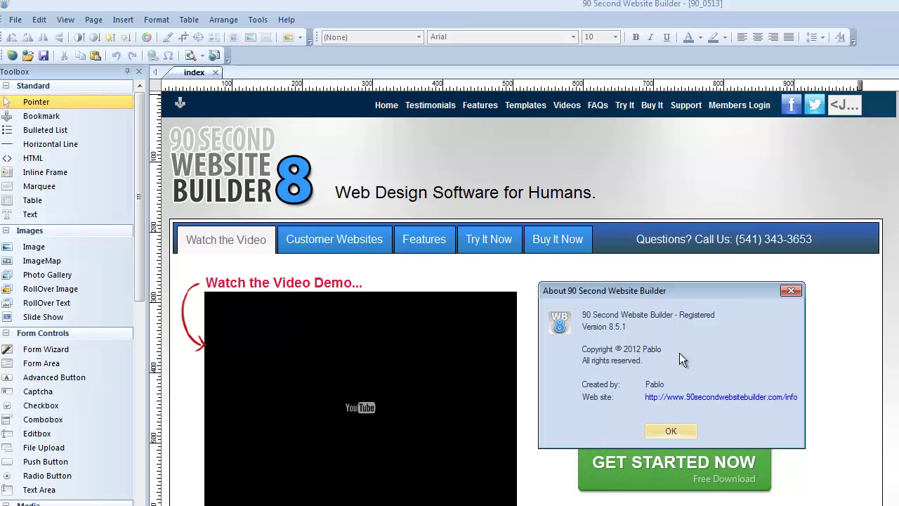
# Close the About dialog and scroll the Firefox download page to How to Download and Install.
pyautogui.click(671, 431)
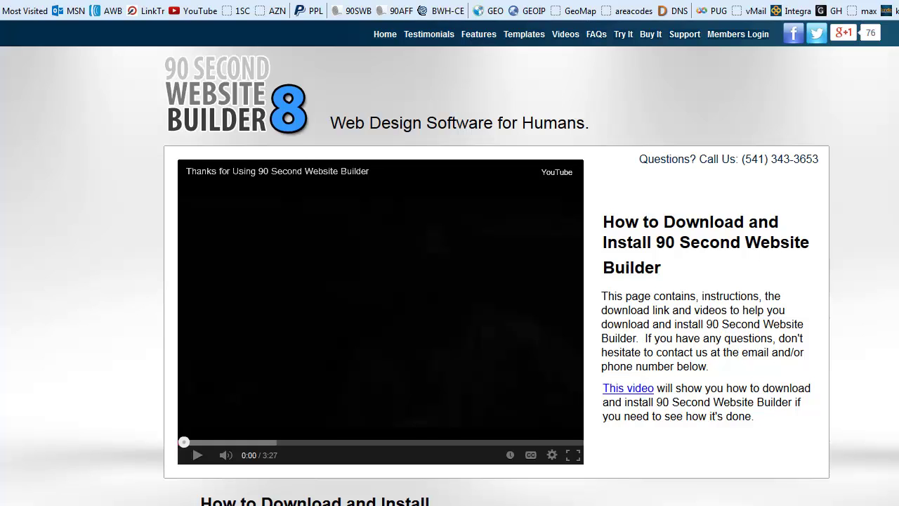
pyautogui.scroll(-3, 449, 263)
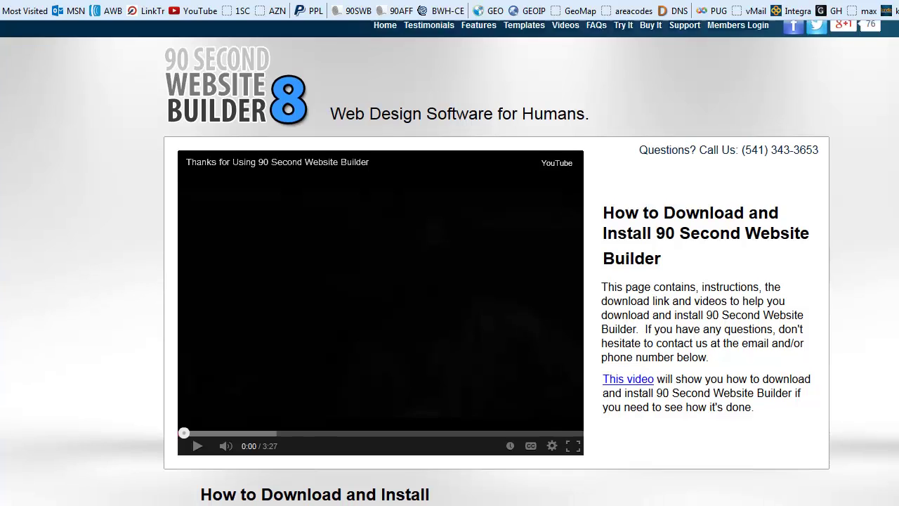
pyautogui.scroll(-3, 450, 263)
pyautogui.scroll(-1, 449, 262)
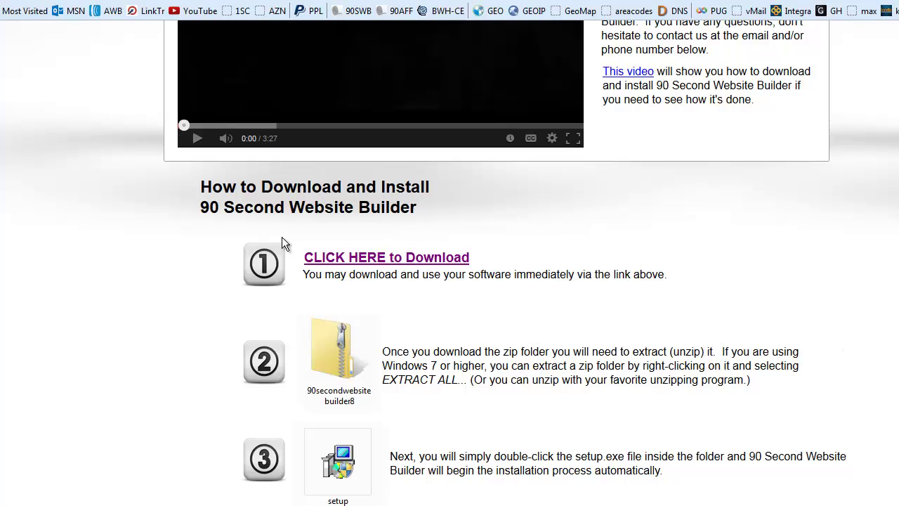
# Download 90secondwebsitebuilder8.zip, choosing to save the file.
pyautogui.click(378, 261)
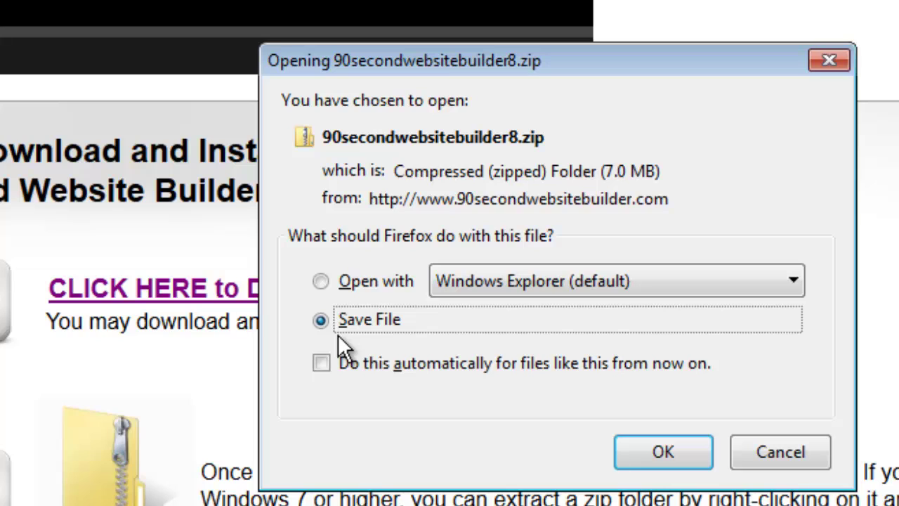
pyautogui.click(664, 452)
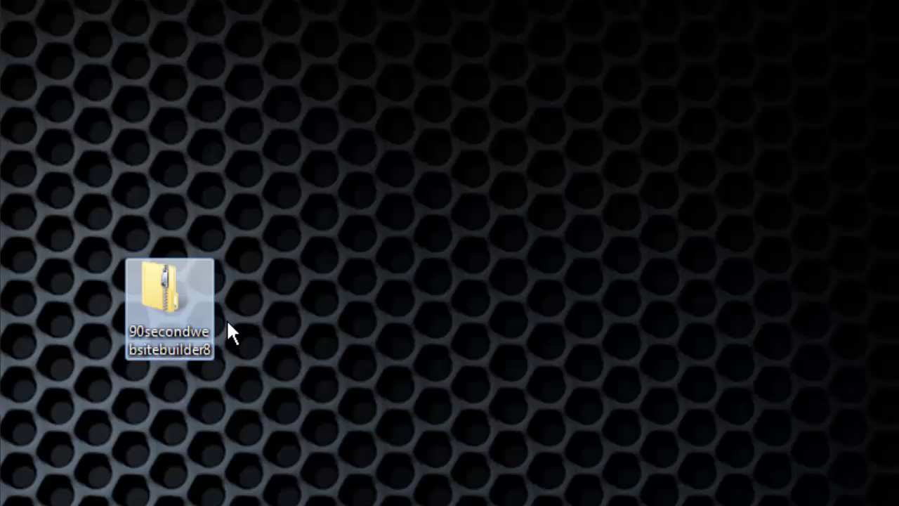
# Extract All from the zip into Desktop\90secondwebsitebuilder8.
pyautogui.moveTo(164, 279)
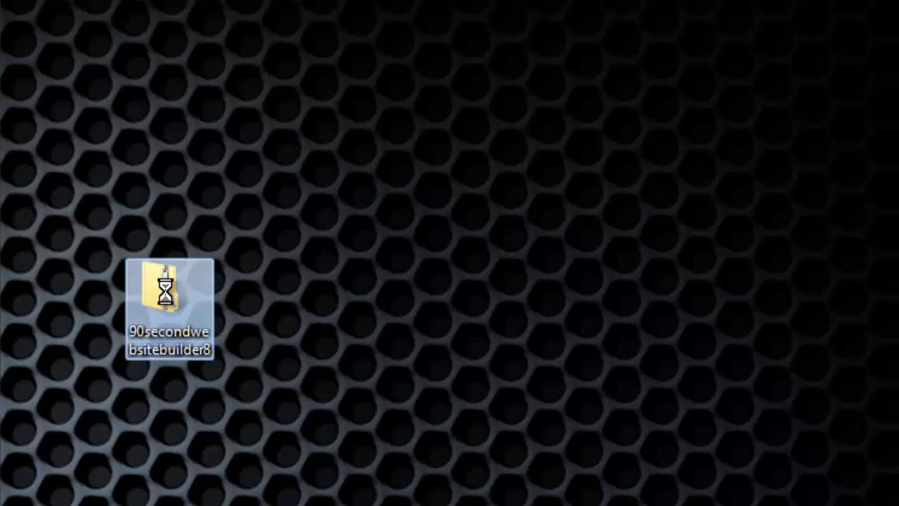
pyautogui.rightClick(166, 291)
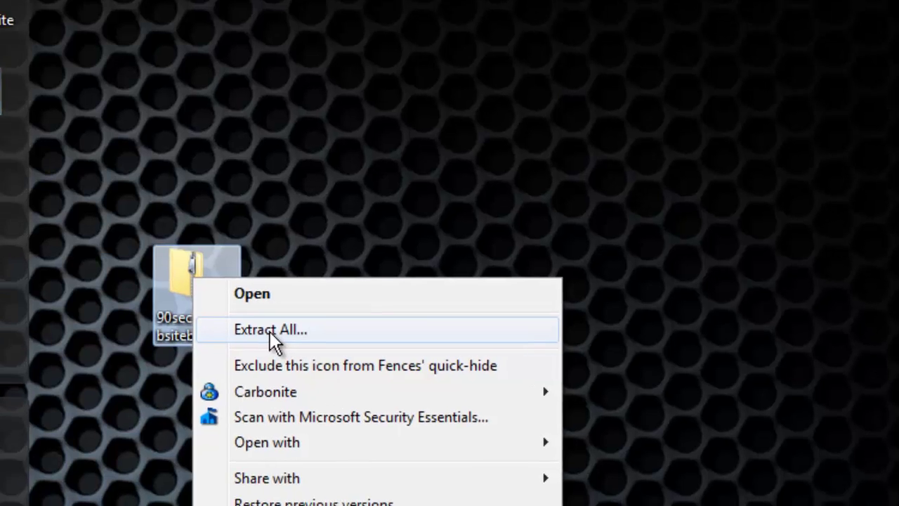
pyautogui.click(246, 343)
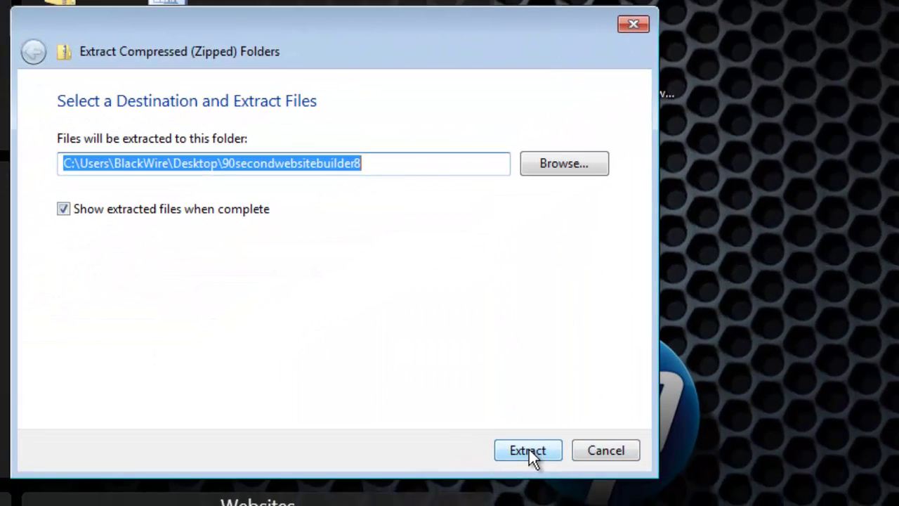
pyautogui.click(528, 450)
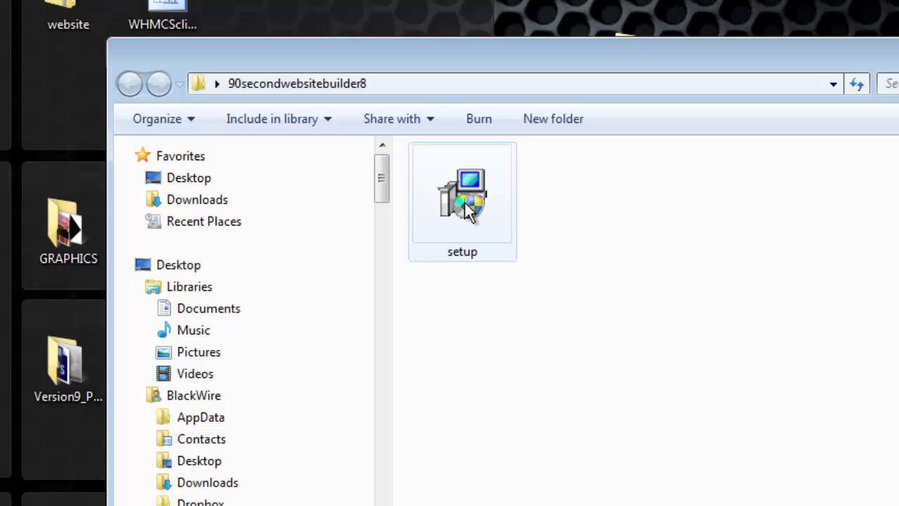
# Run the setup file inside the extracted 90secondwebsitebuilder8 folder.
pyautogui.click(460, 138)
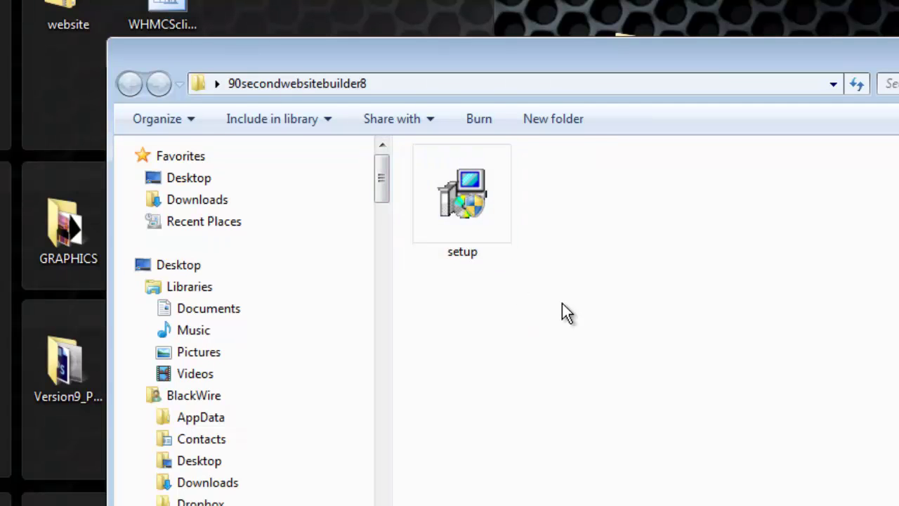
pyautogui.doubleClick(461, 206)
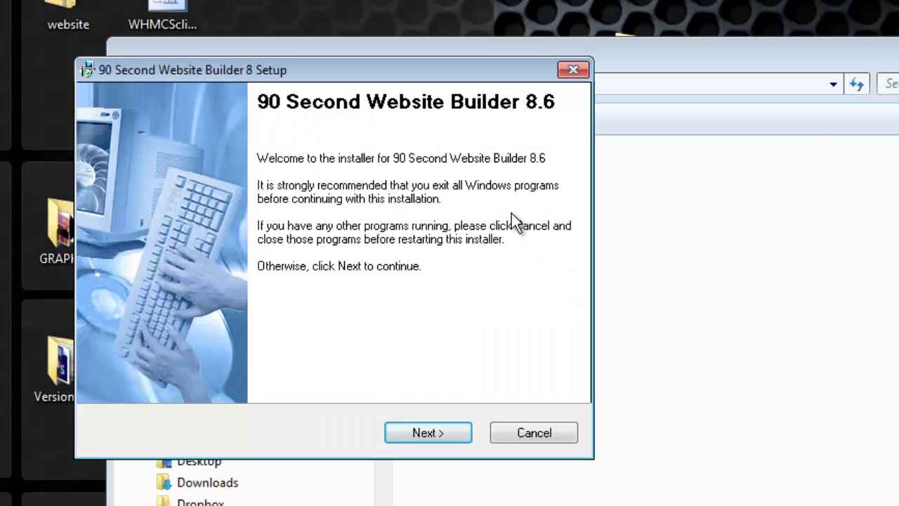
# Move the setup window aside and advance from the Welcome page to the license agreement.
pyautogui.moveTo(471, 69); pyautogui.dragTo(604, 47)
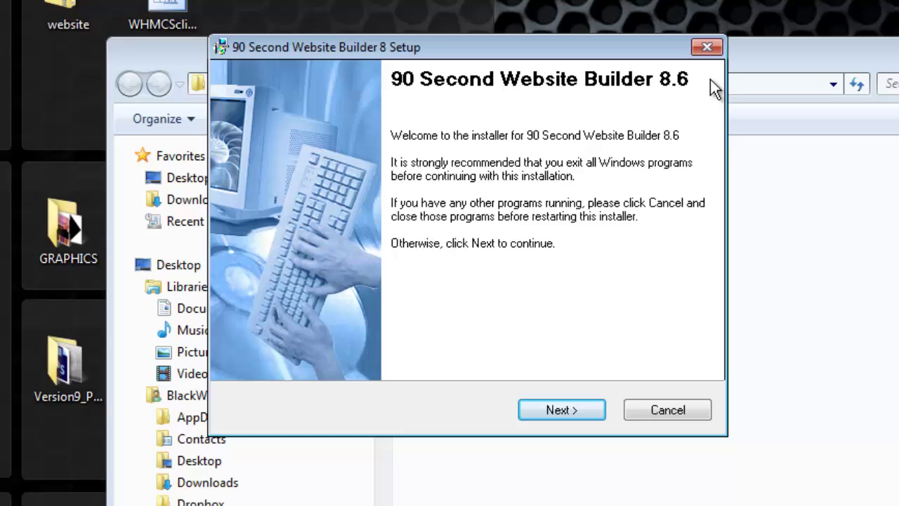
pyautogui.click(570, 415)
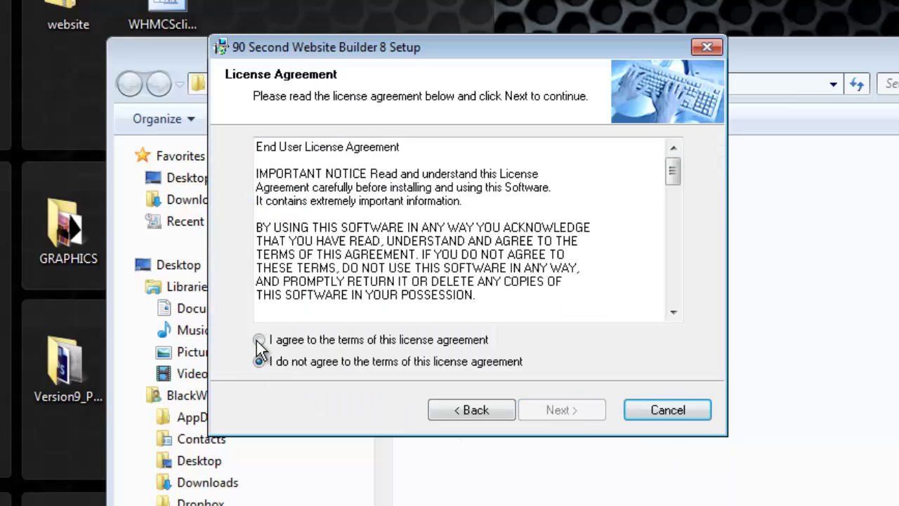
# Accept the license, install with default installation and shortcut folders, finish, and close the extracted folder.
pyautogui.click(258, 340)
pyautogui.click(575, 412)
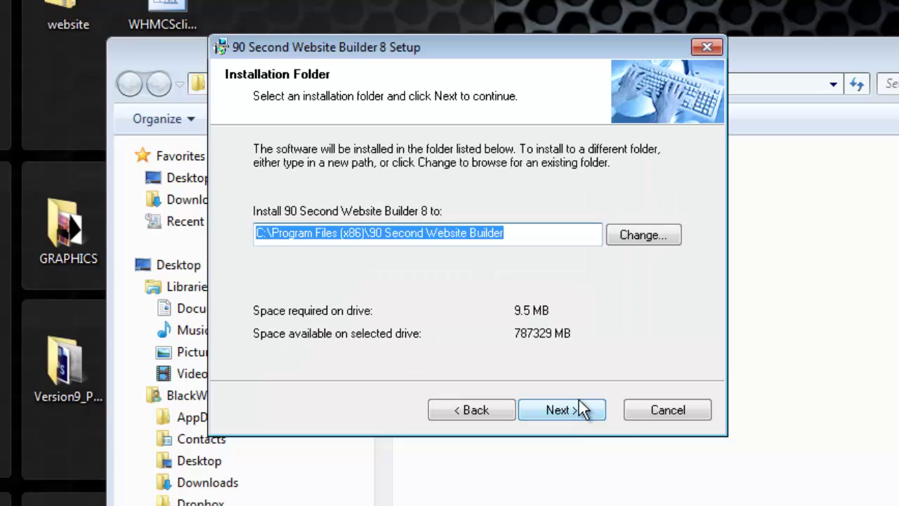
pyautogui.click(558, 417)
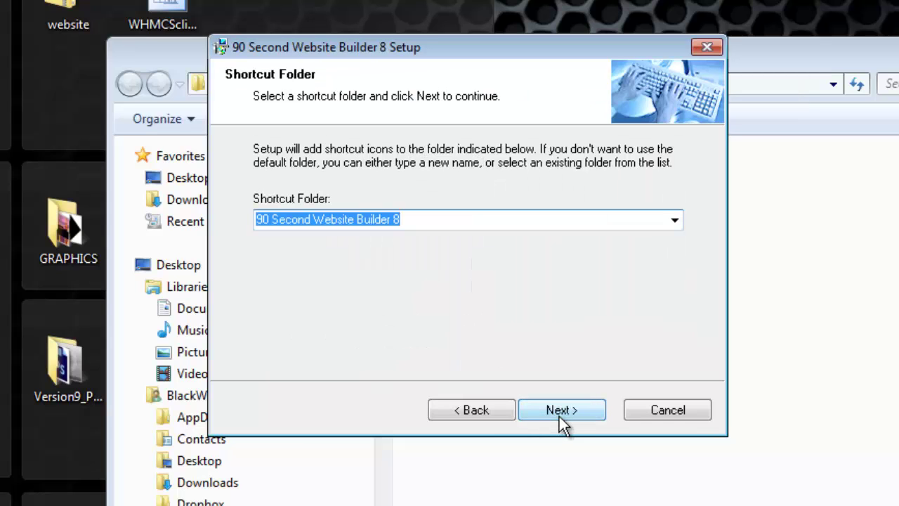
pyautogui.click(560, 413)
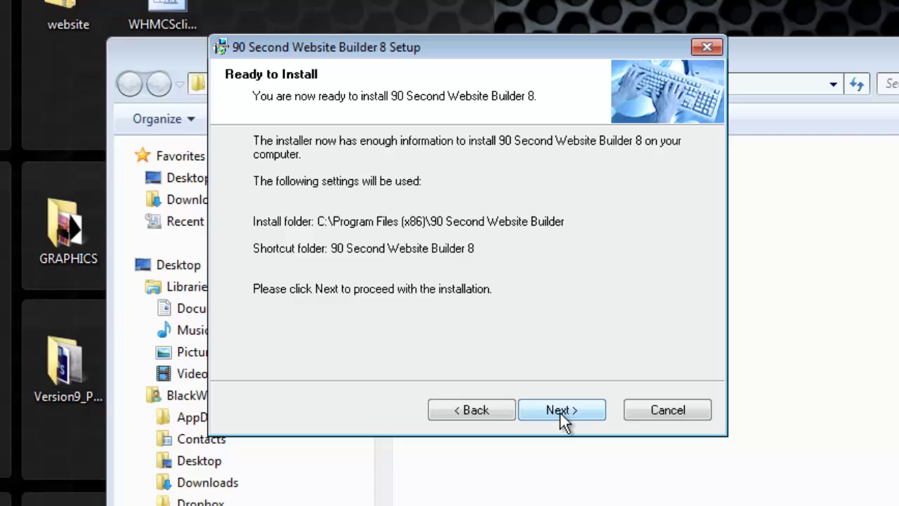
pyautogui.click(561, 411)
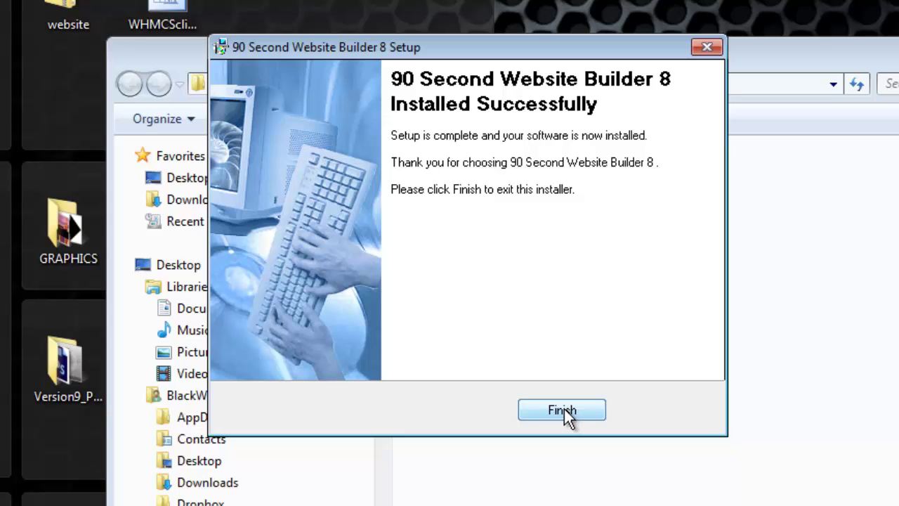
pyautogui.click(565, 410)
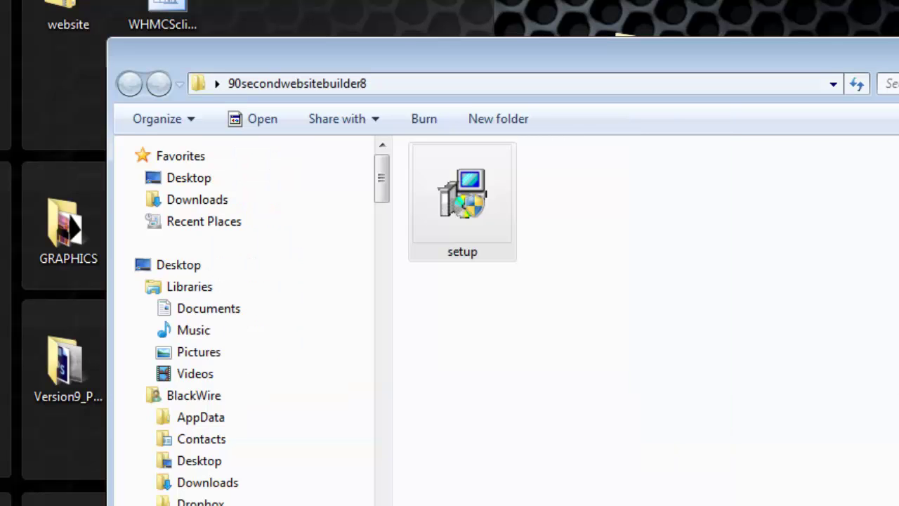
pyautogui.hotkey('alt', 'F4')
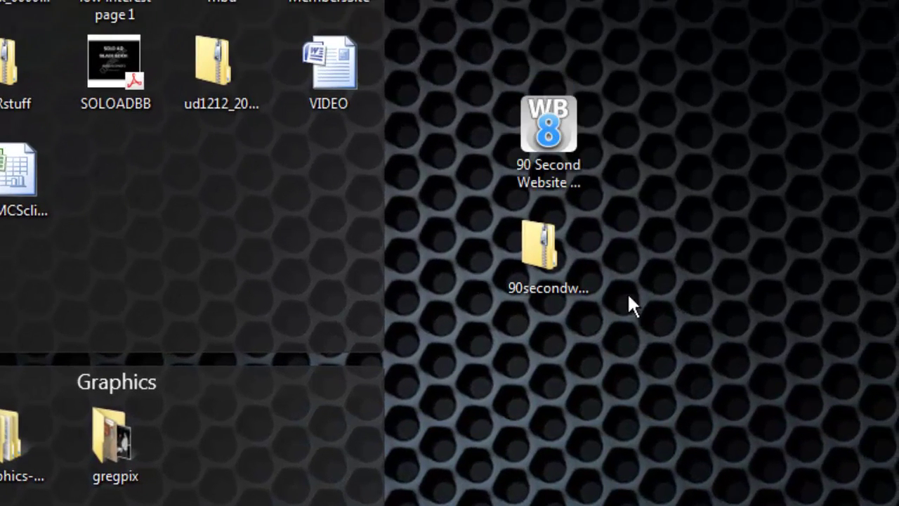
# Launch the newly installed 90 Second Website Builder 8 from its desktop shortcut.
pyautogui.doubleClick(551, 125)
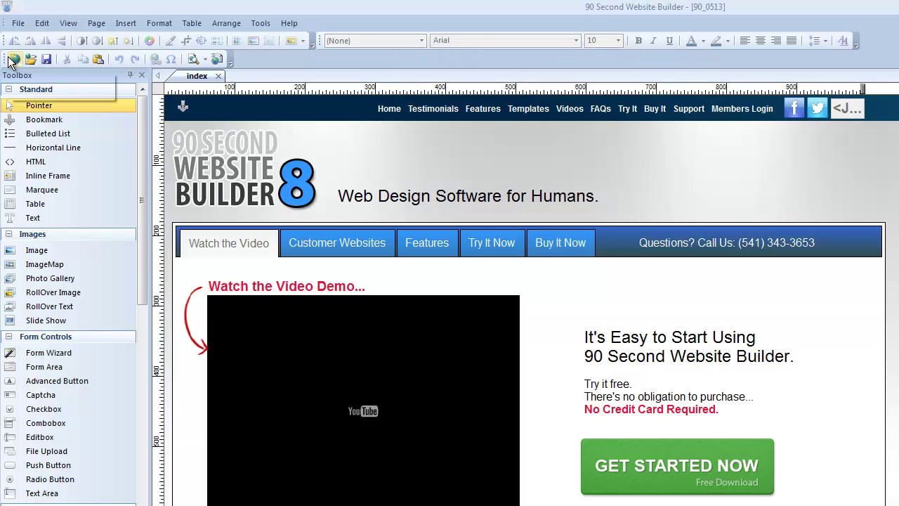
pyautogui.click(290, 23)
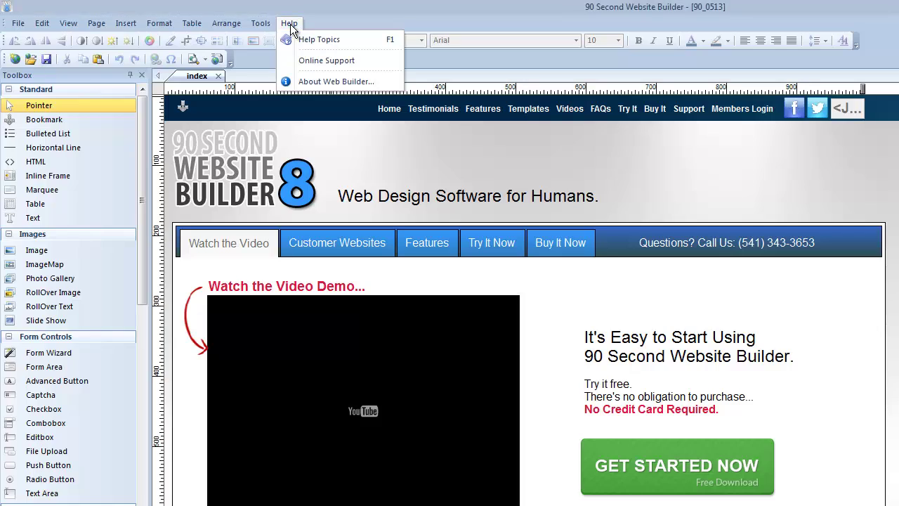
pyautogui.click(334, 82)
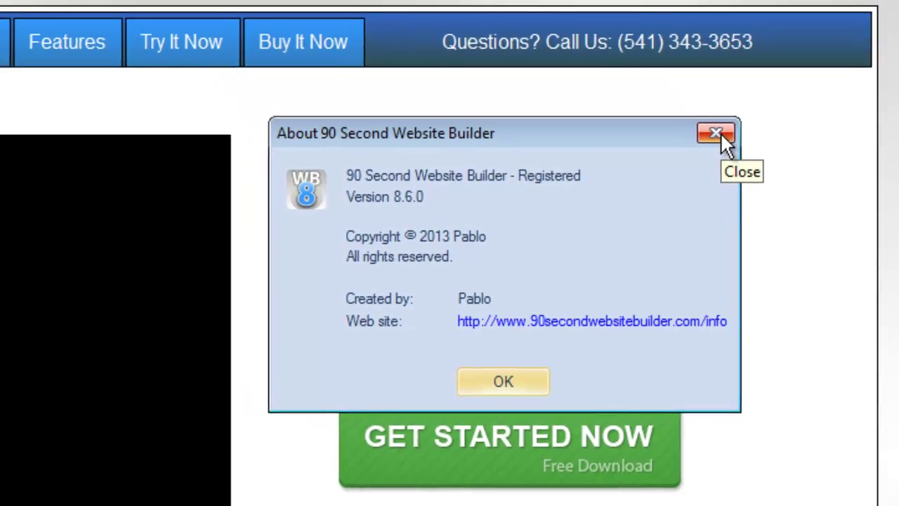
pyautogui.click(687, 78)
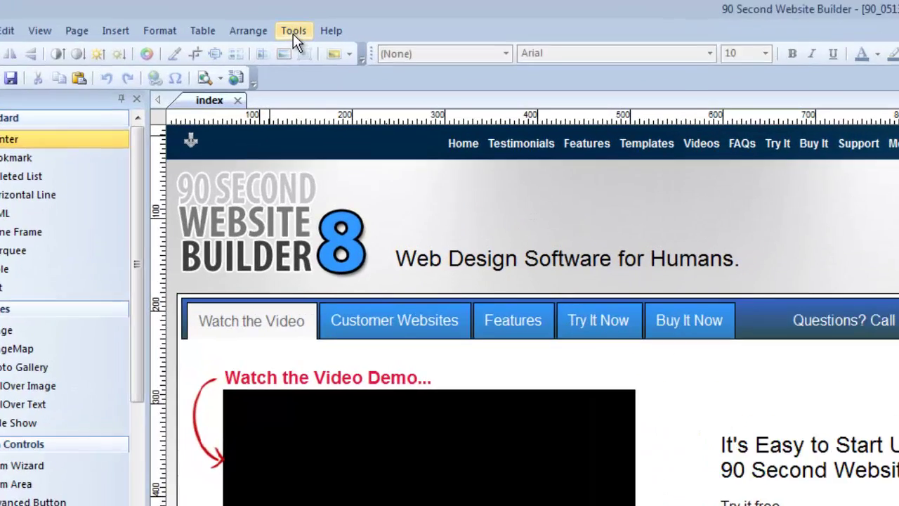
# Open Tools > Options at the Publish & Preview category, showing the wininet FTP engine.
pyautogui.click(264, 24)
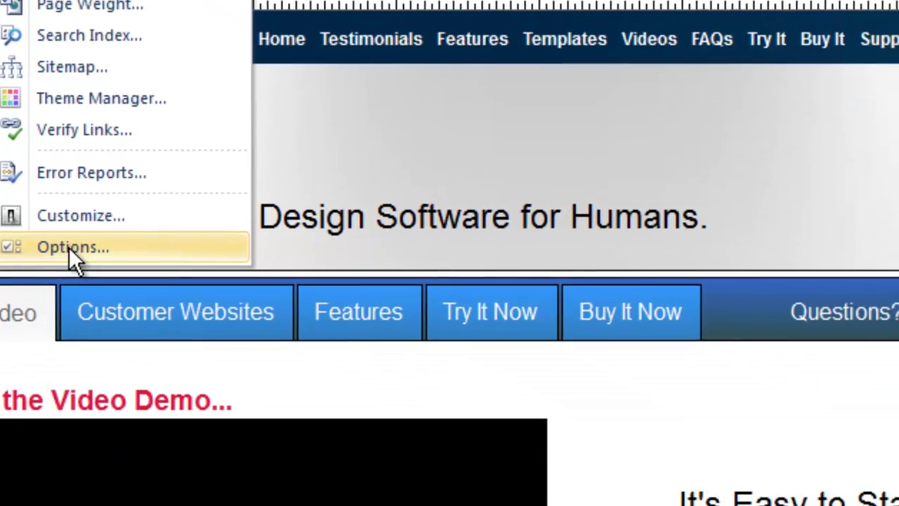
pyautogui.click(415, 430)
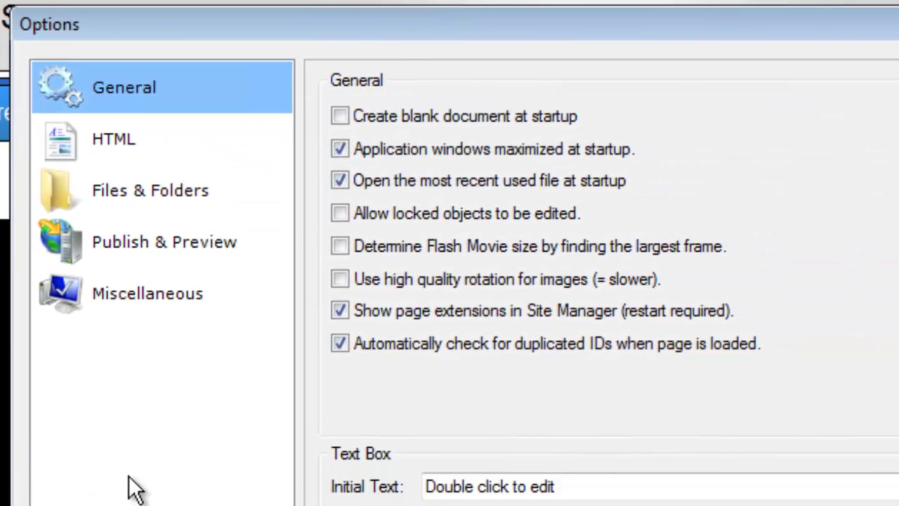
pyautogui.click(149, 256)
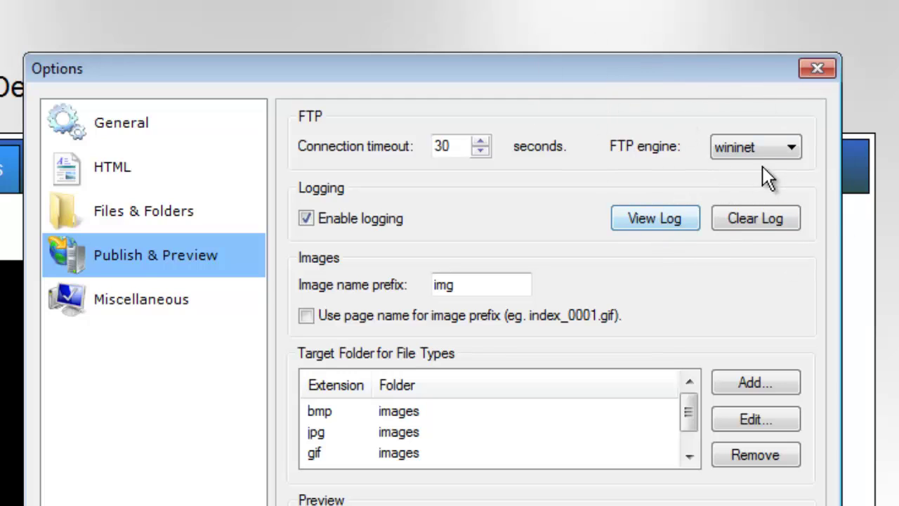
# Select winsock in the FTP engine list and move the Options dialog higher on screen.
pyautogui.click(791, 149)
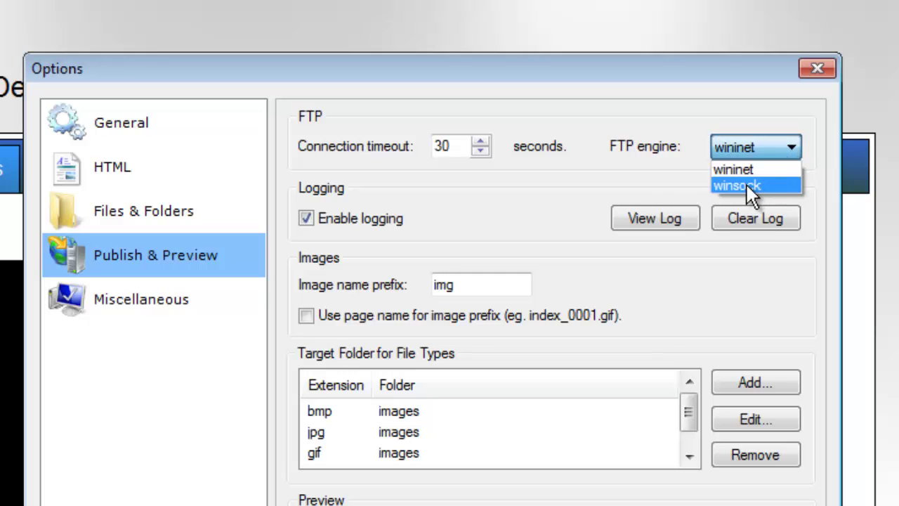
pyautogui.click(747, 184)
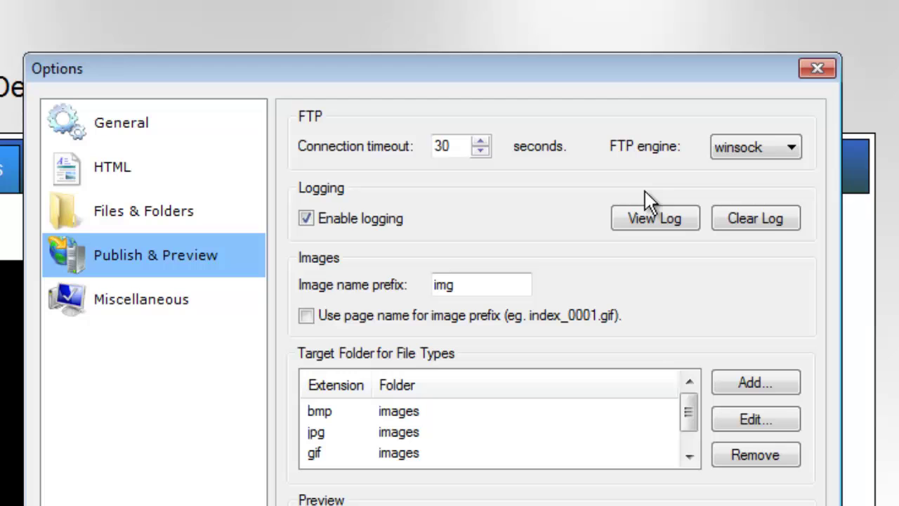
pyautogui.moveTo(612, 73); pyautogui.dragTo(604, 28)
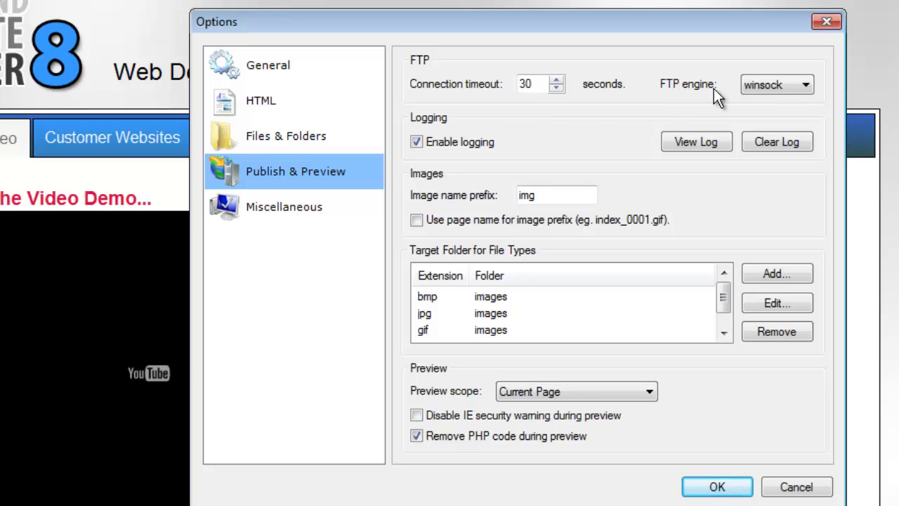
# Confirm winsock as the FTP engine and save the Options settings with OK.
pyautogui.click(809, 87)
pyautogui.click(792, 119)
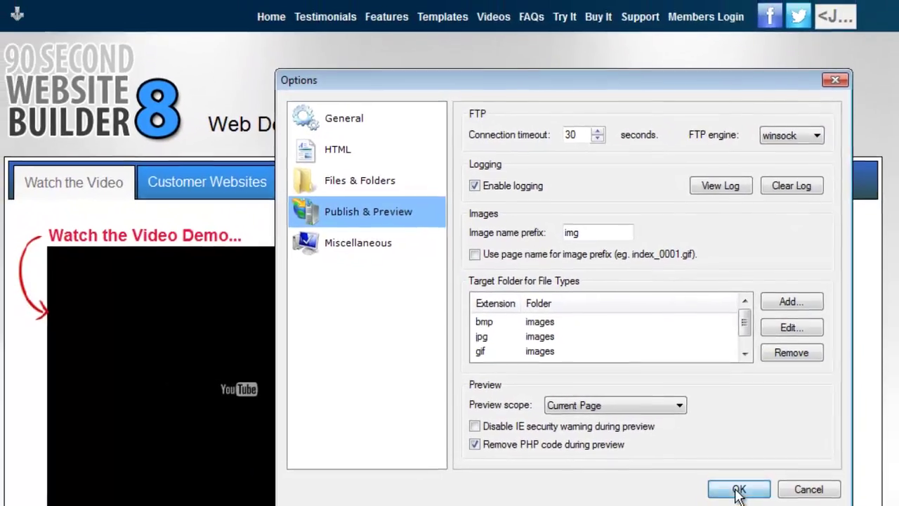
pyautogui.click(723, 488)
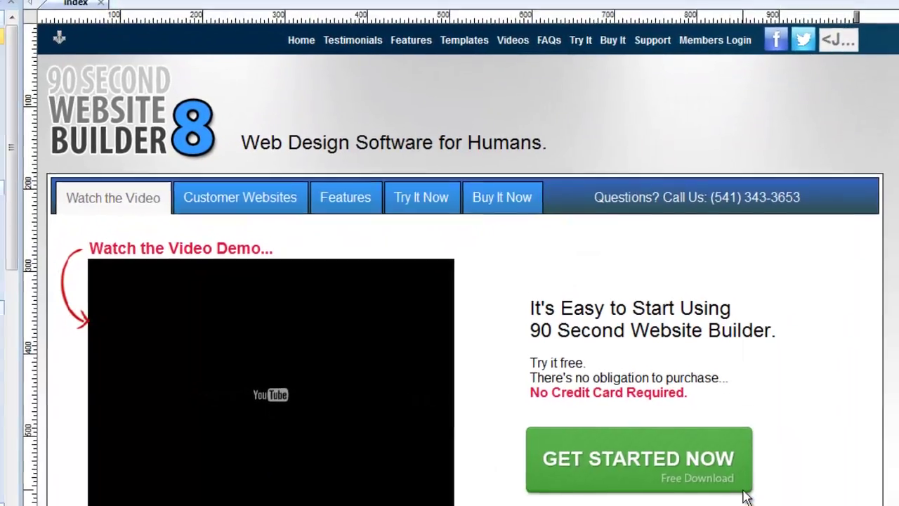